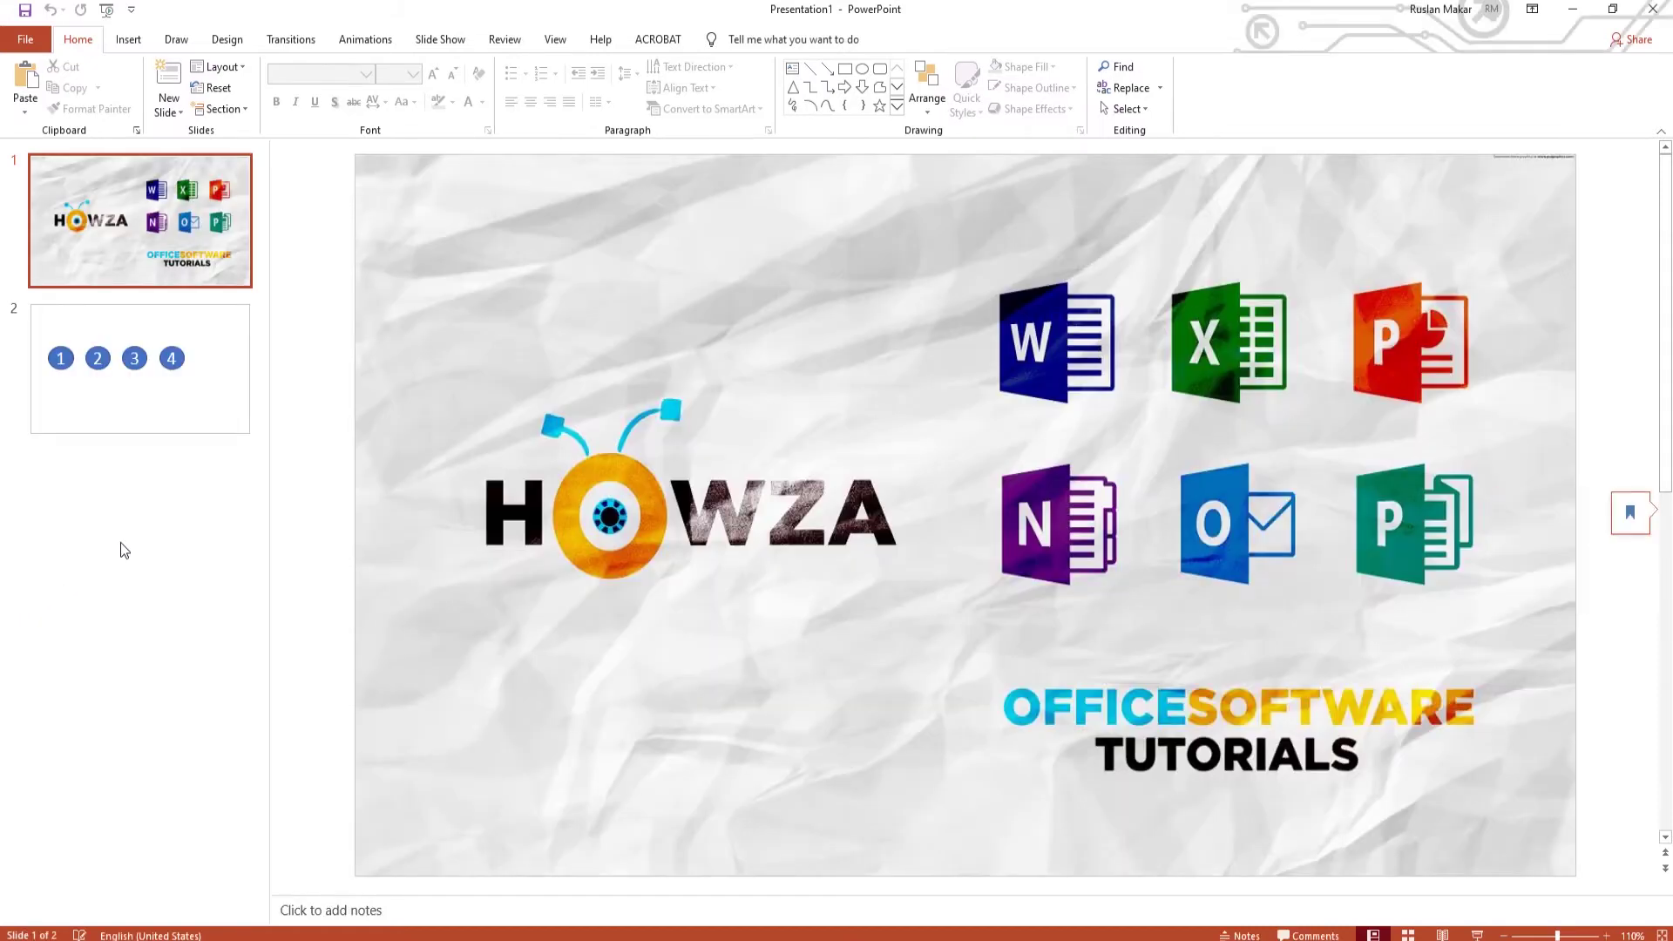
- On slide 2, change circle 1 to a rectangle shape, making it a square
{"action": "left_click", "coordinate": [202, 394]}
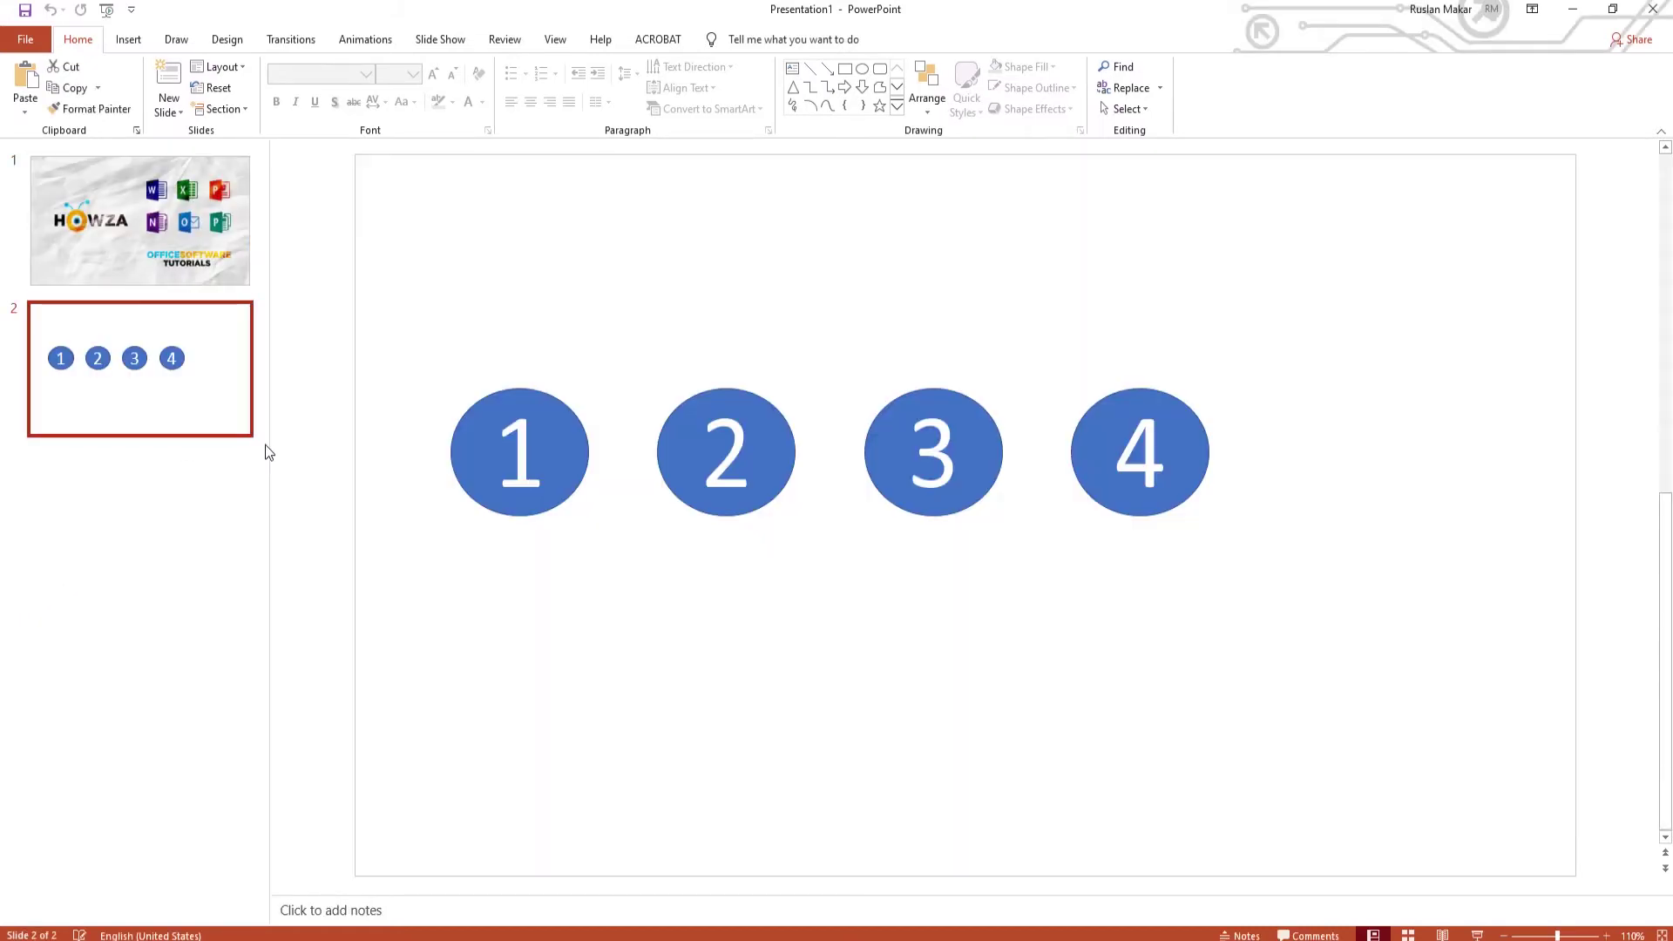
{"action": "left_click", "coordinate": [567, 440]}
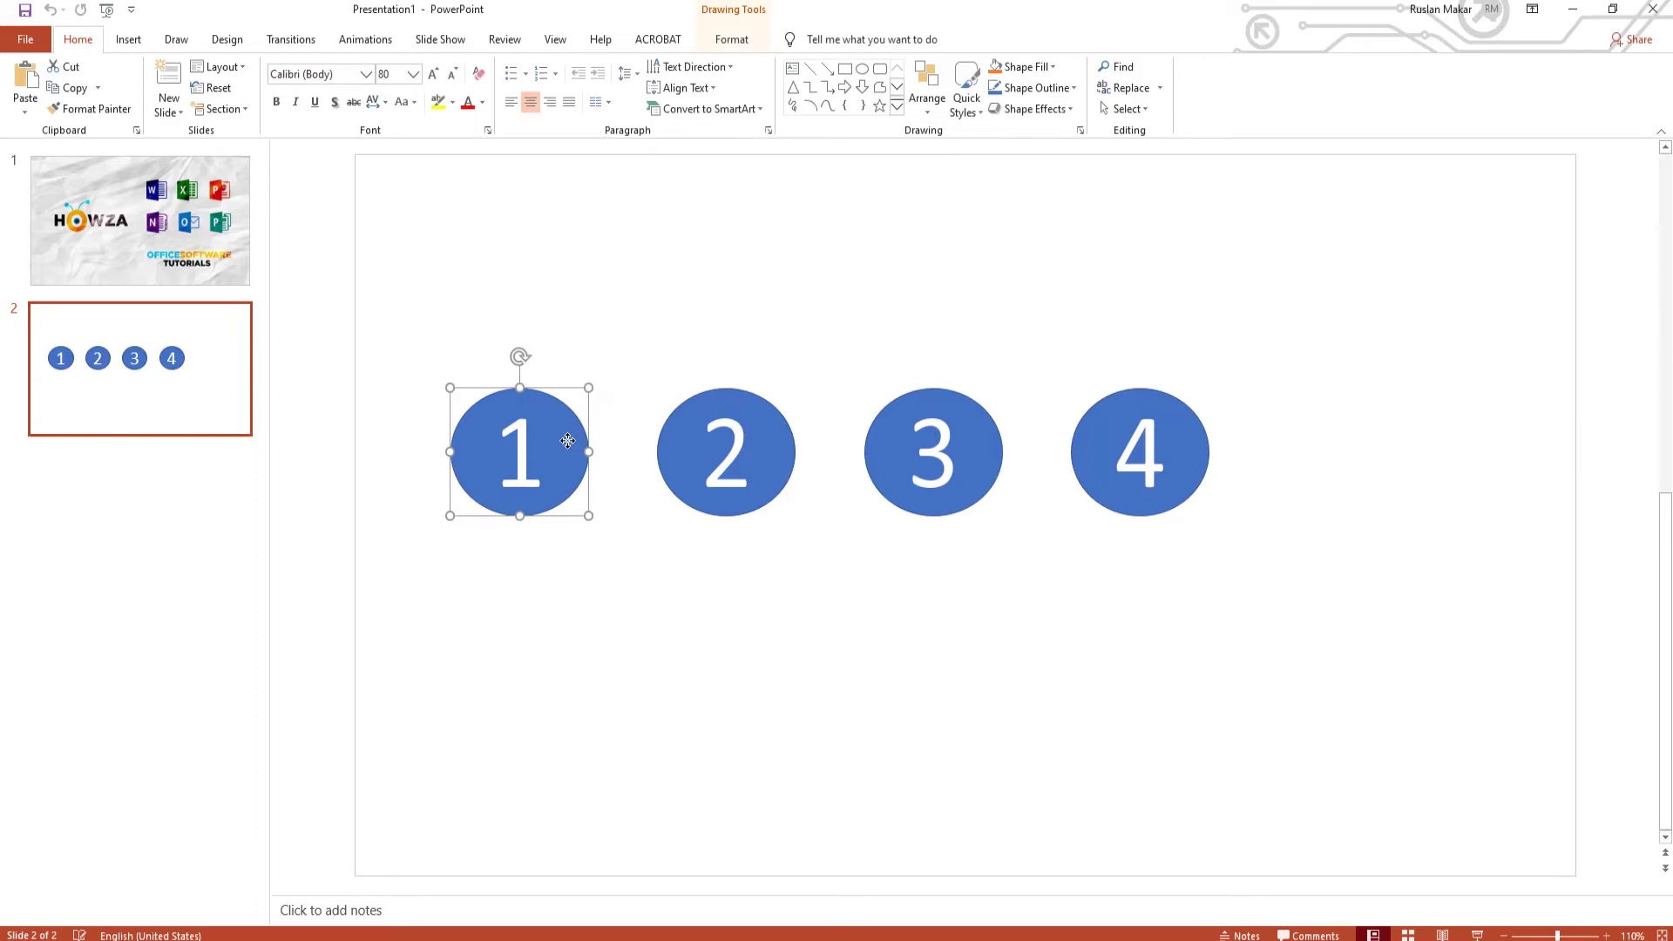
{"action": "left_click", "coordinate": [739, 47]}
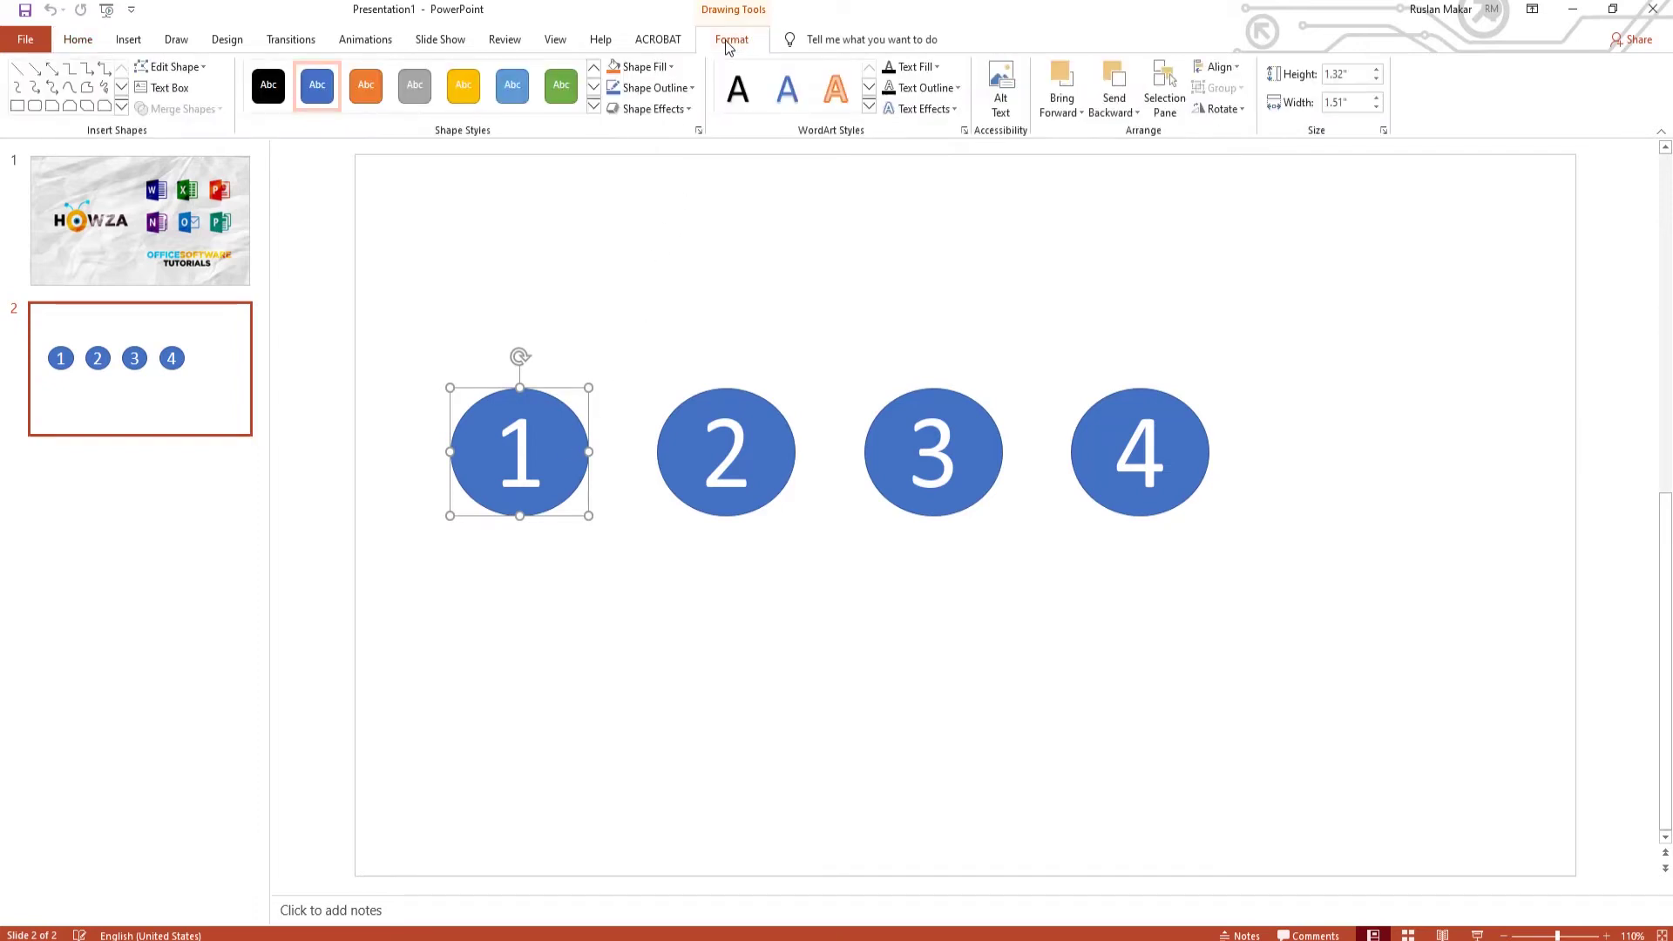
{"action": "left_click", "coordinate": [174, 67]}
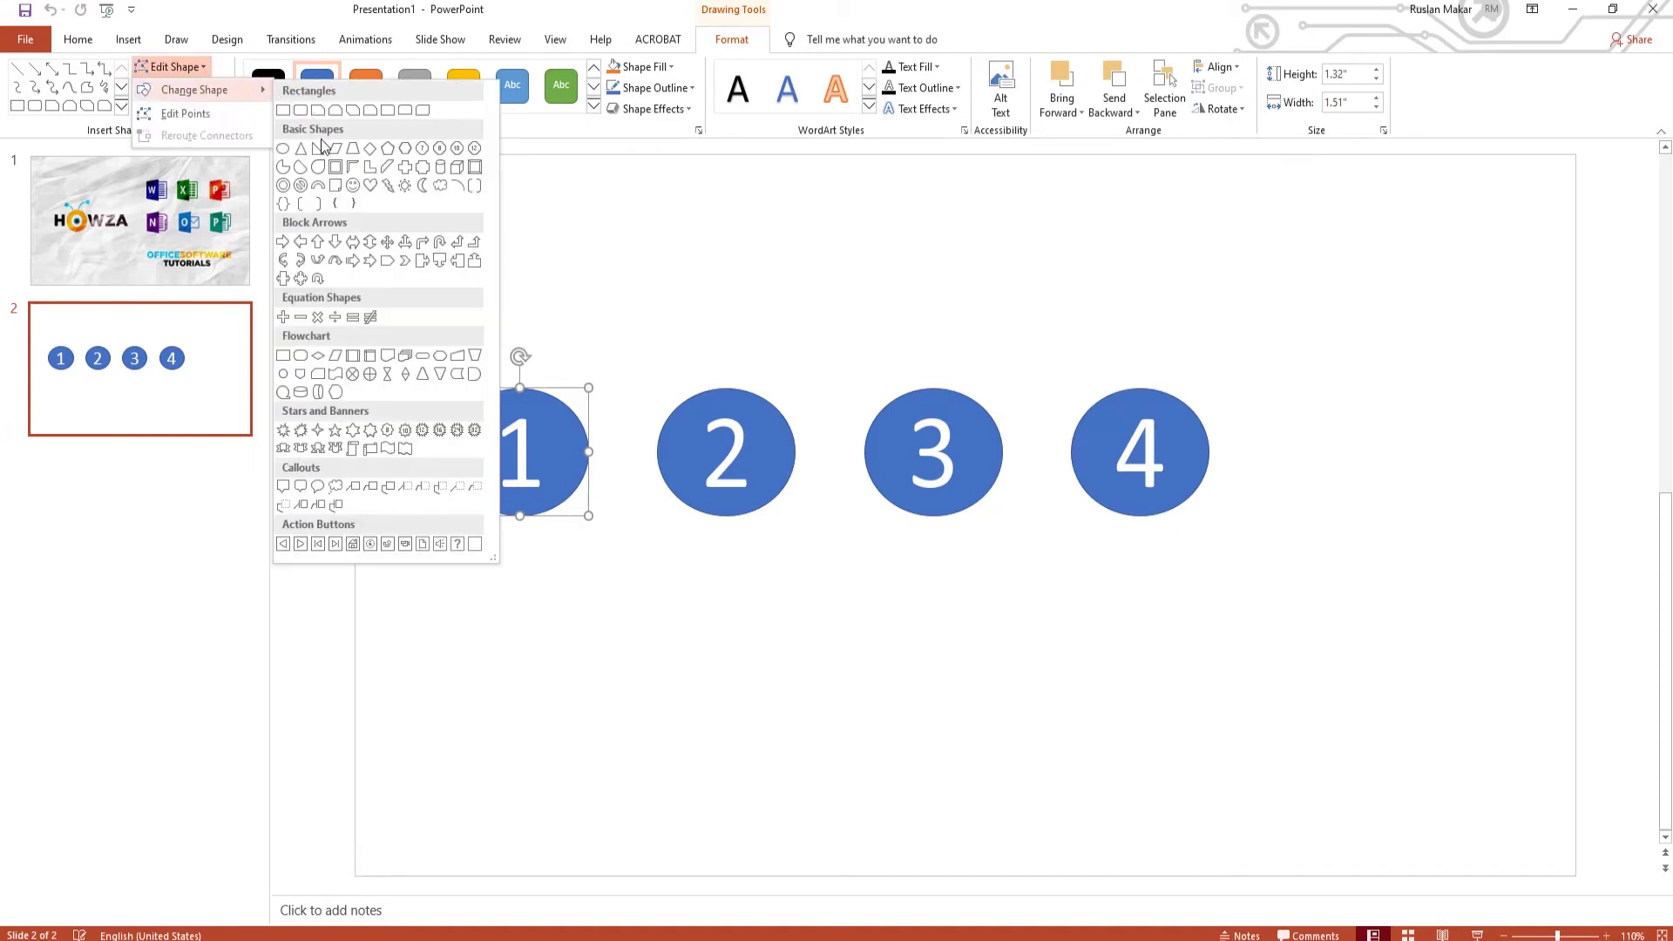
{"action": "mouse_move", "coordinate": [195, 88]}
{"action": "left_click", "coordinate": [289, 116]}
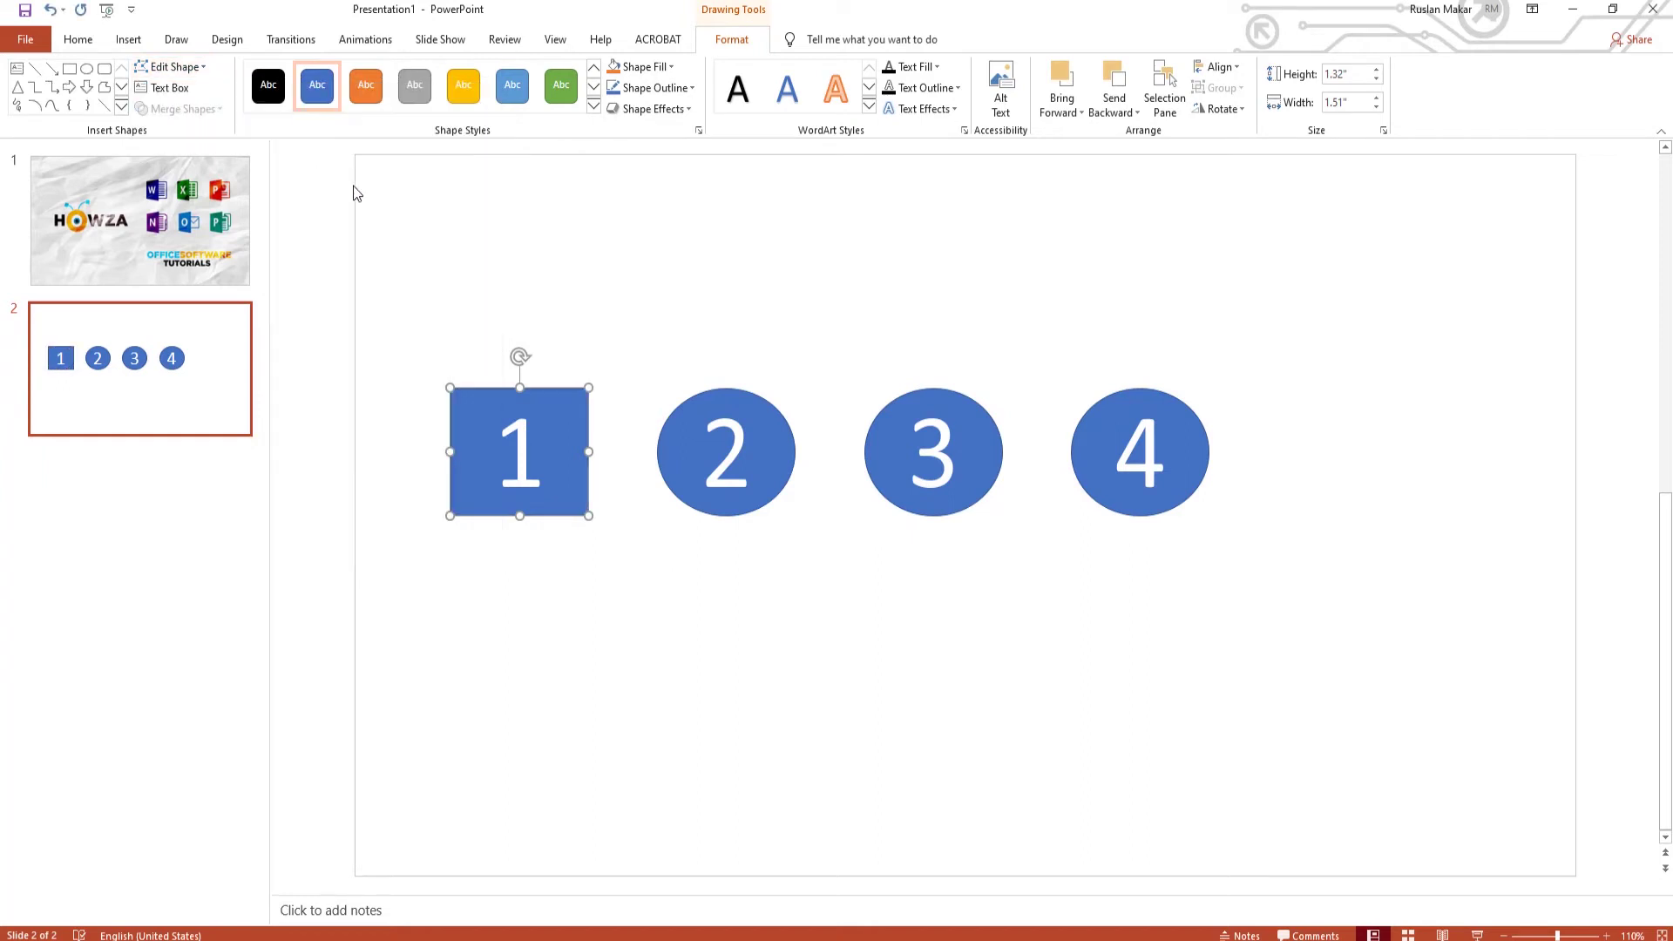
{"action": "left_click", "coordinate": [632, 366]}
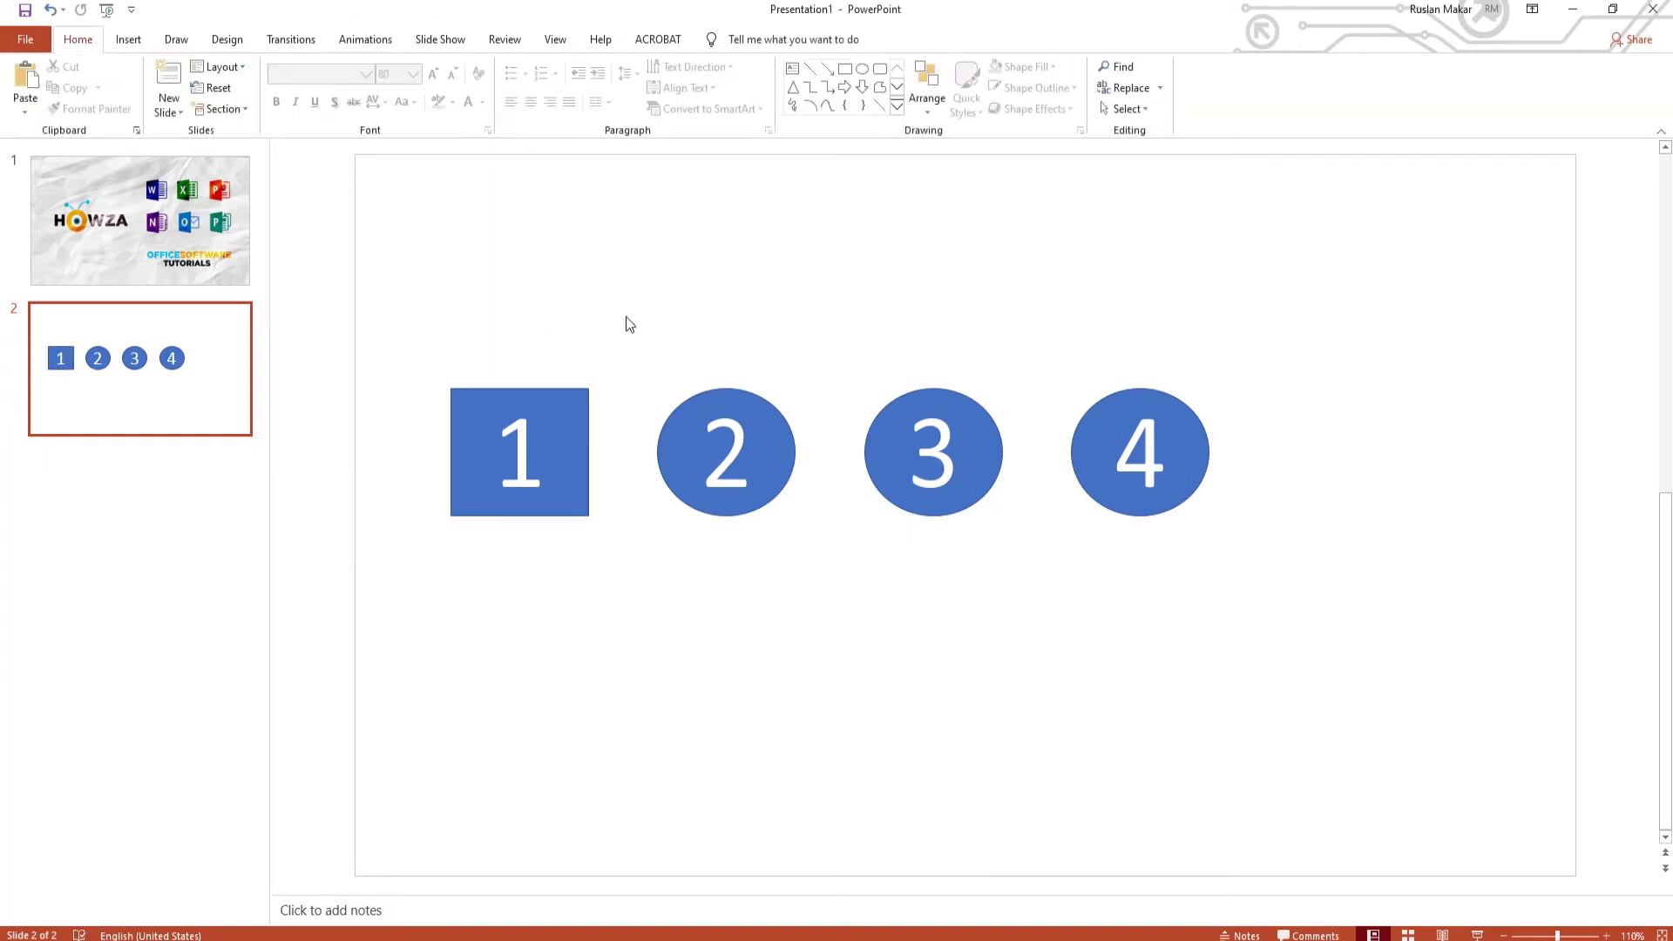
- Change circles 2, 3 and 4 together to the Block Arrows Pentagon shape
{"action": "left_click", "coordinate": [759, 425]}
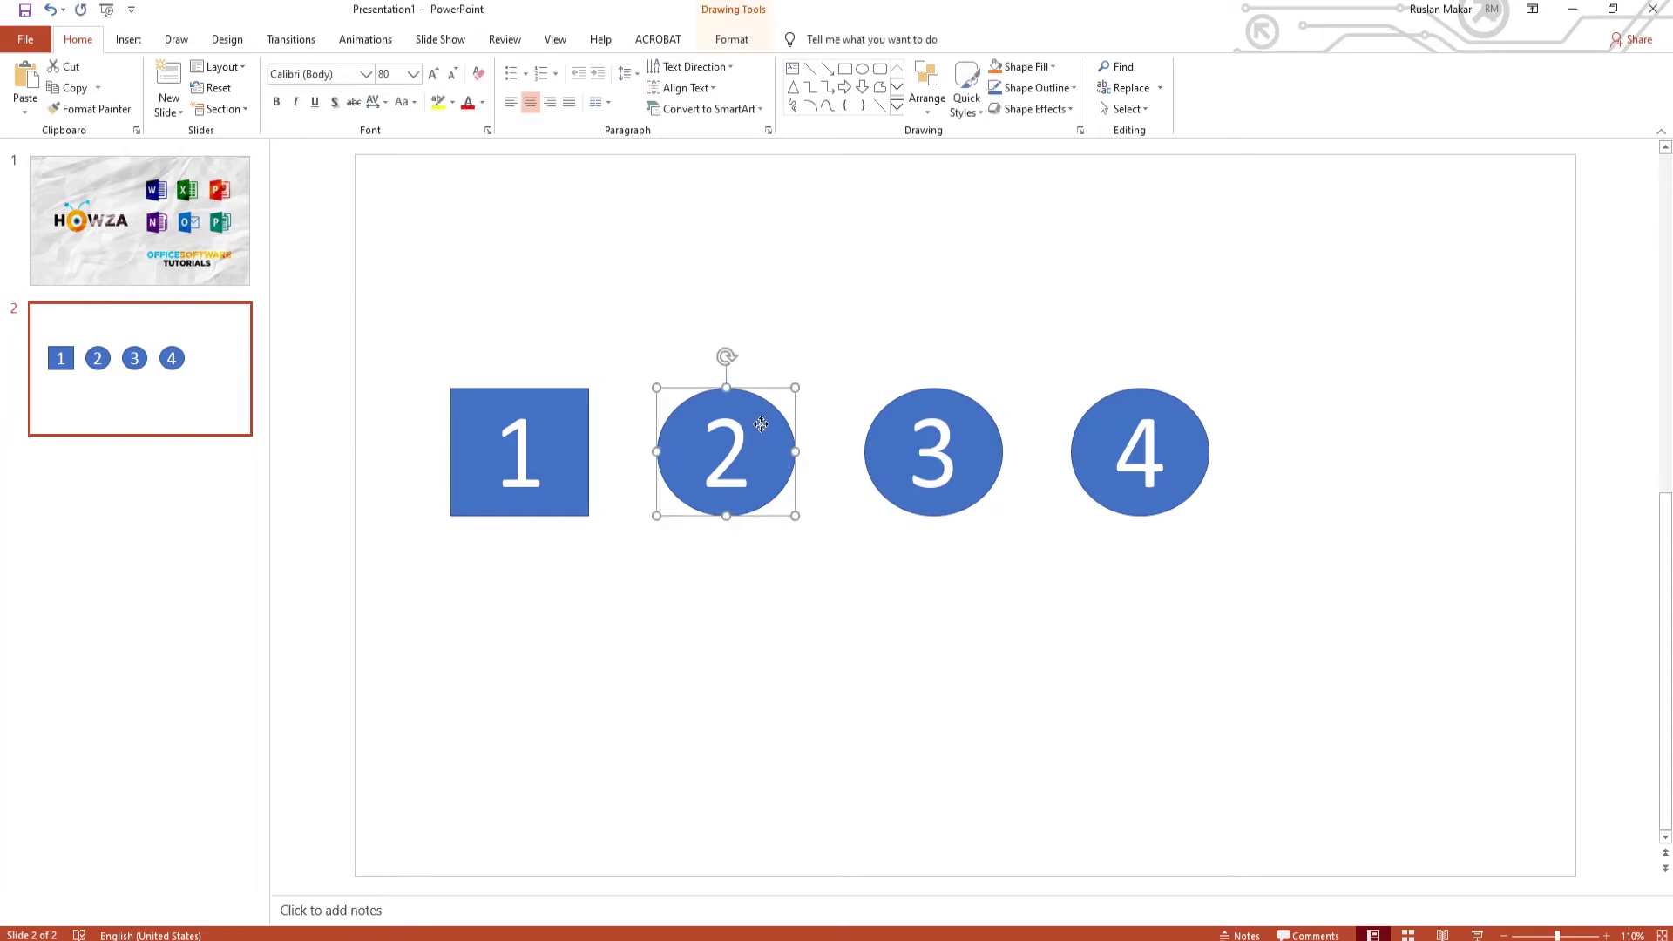
{"action": "left_click", "coordinate": [974, 447], "text": "shift"}
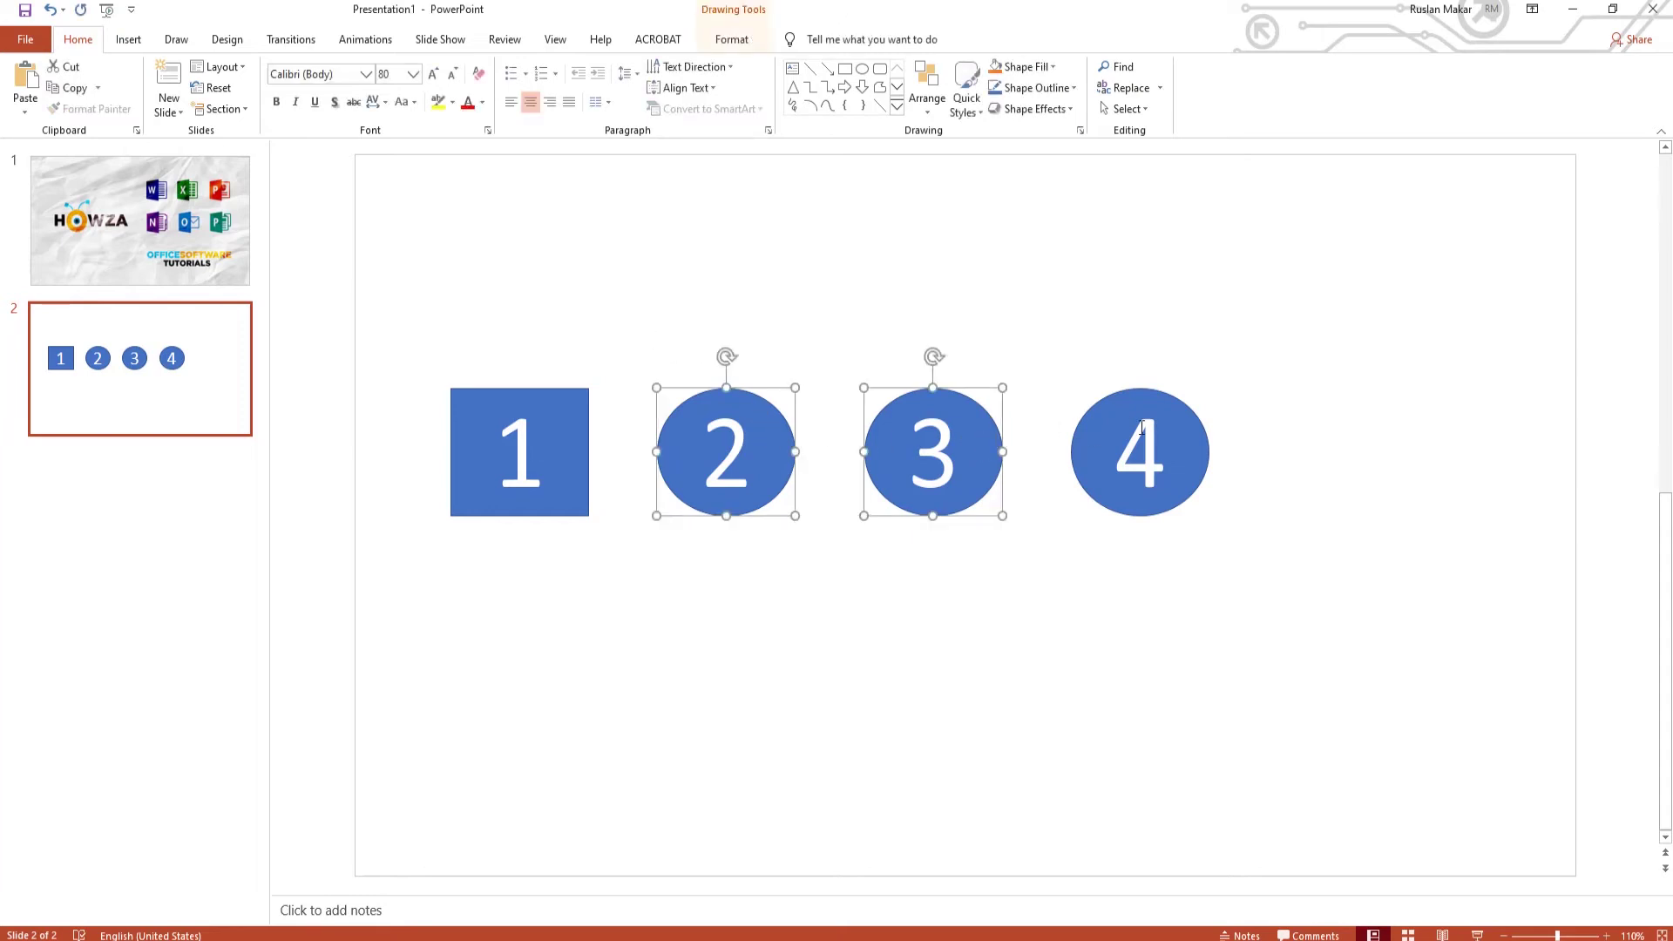
{"action": "left_click", "coordinate": [1173, 441], "text": "shift"}
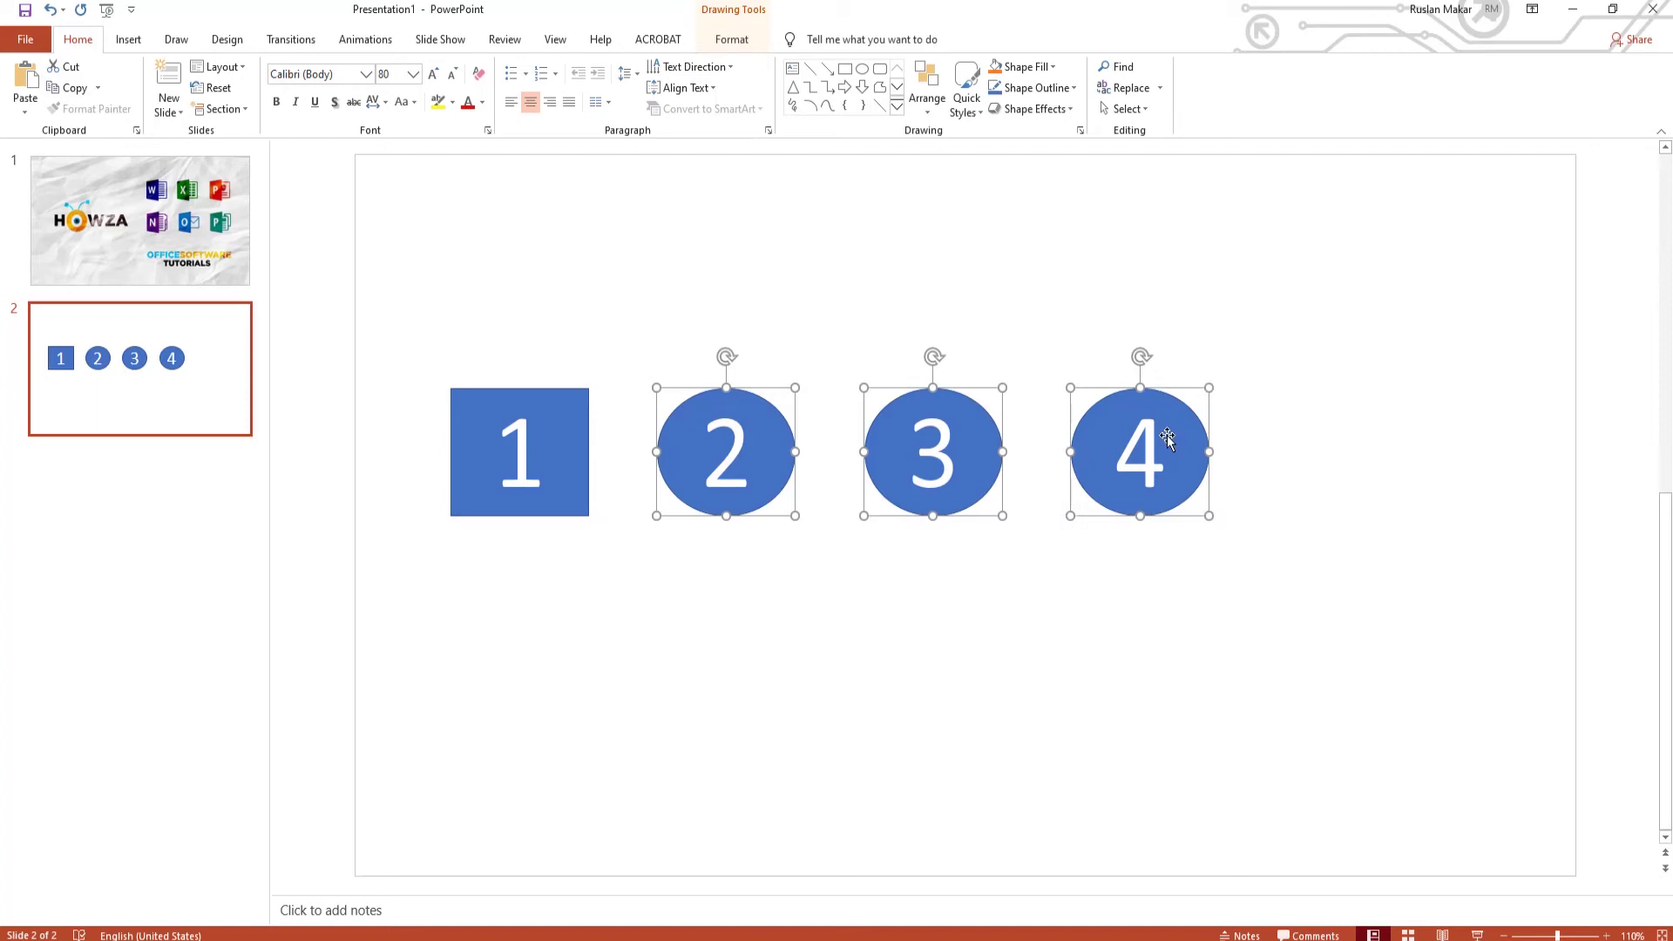
{"action": "left_click", "coordinate": [725, 44]}
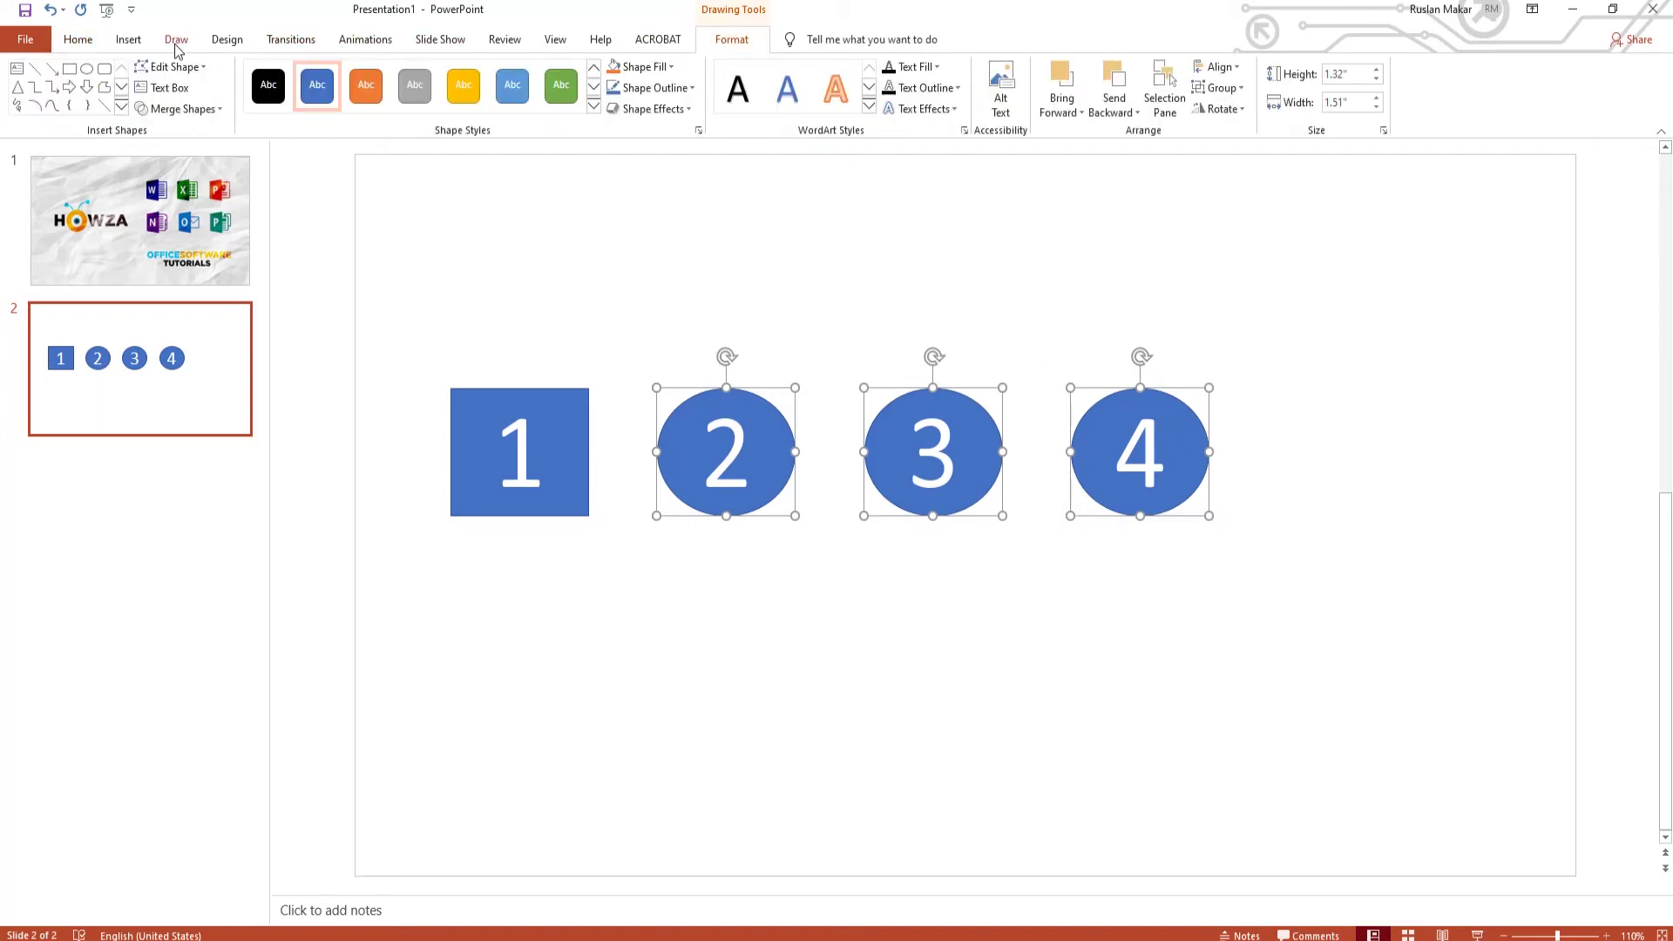
{"action": "left_click", "coordinate": [175, 66]}
{"action": "mouse_move", "coordinate": [196, 89]}
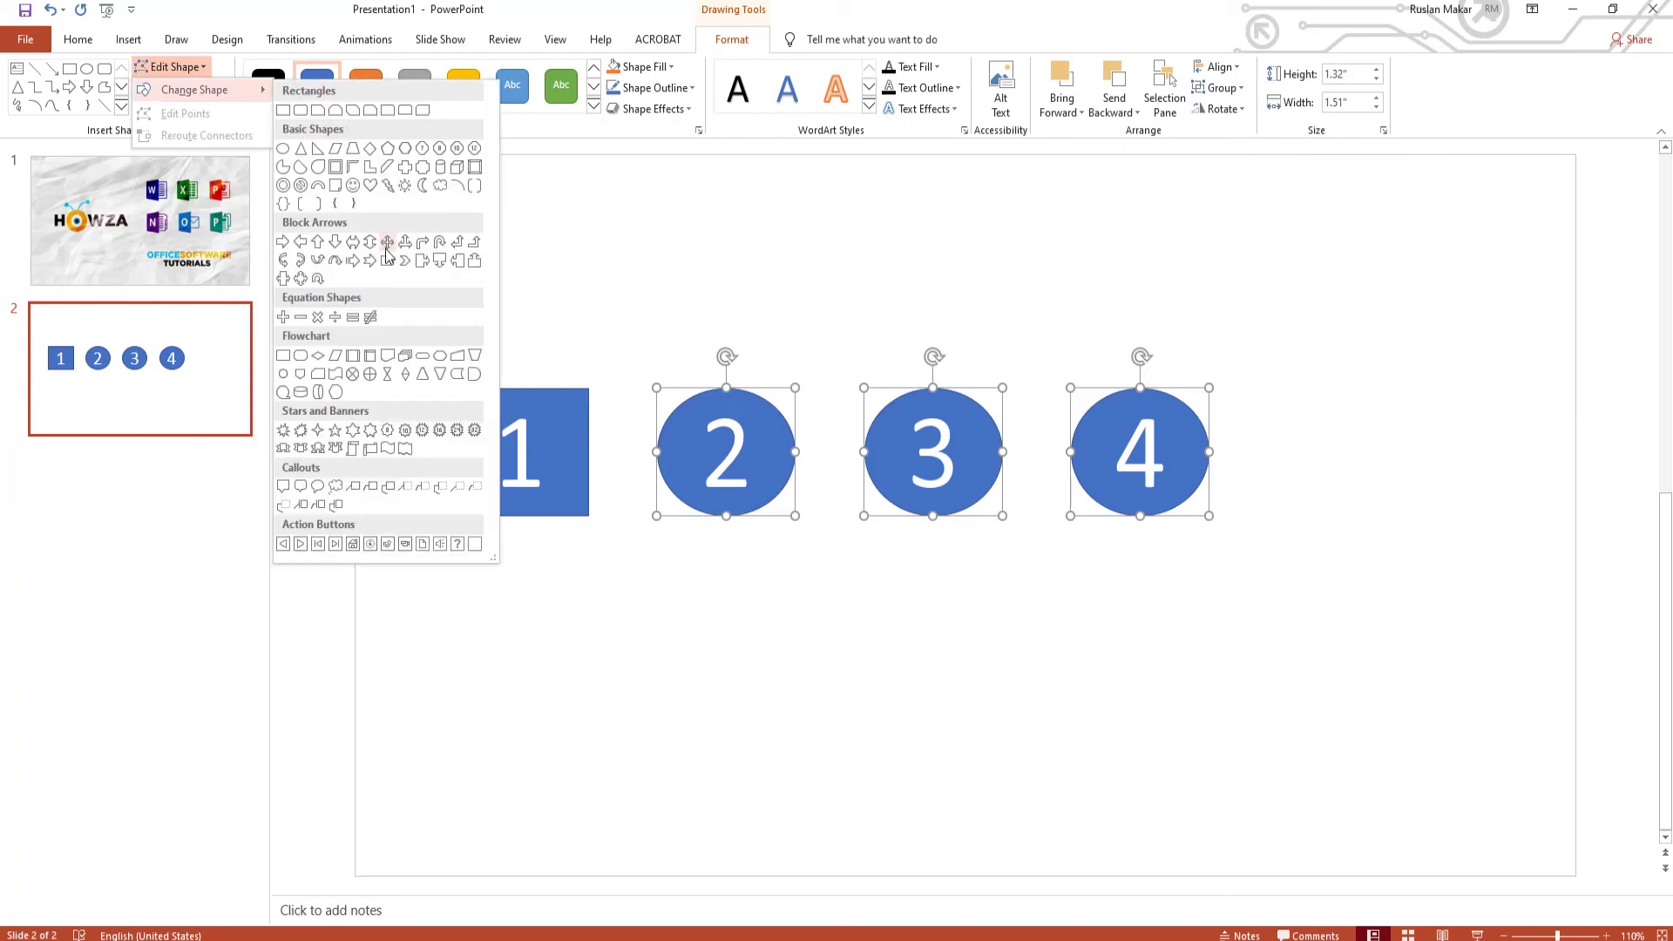
{"action": "left_click", "coordinate": [388, 266]}
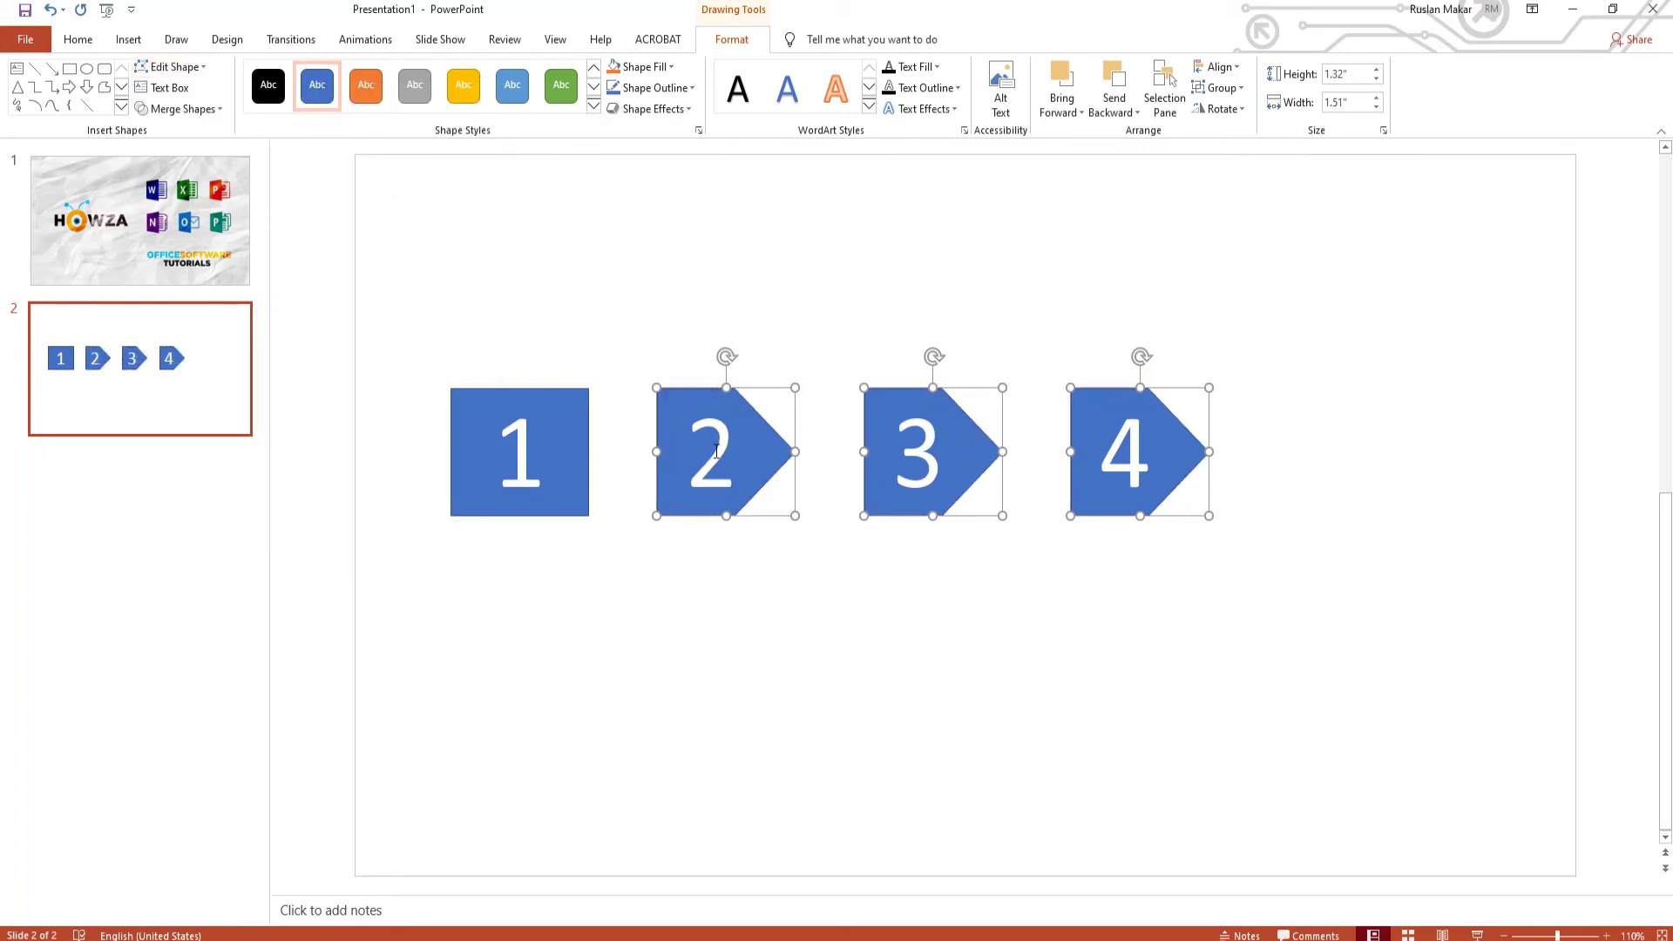
{"action": "left_click", "coordinate": [800, 611]}
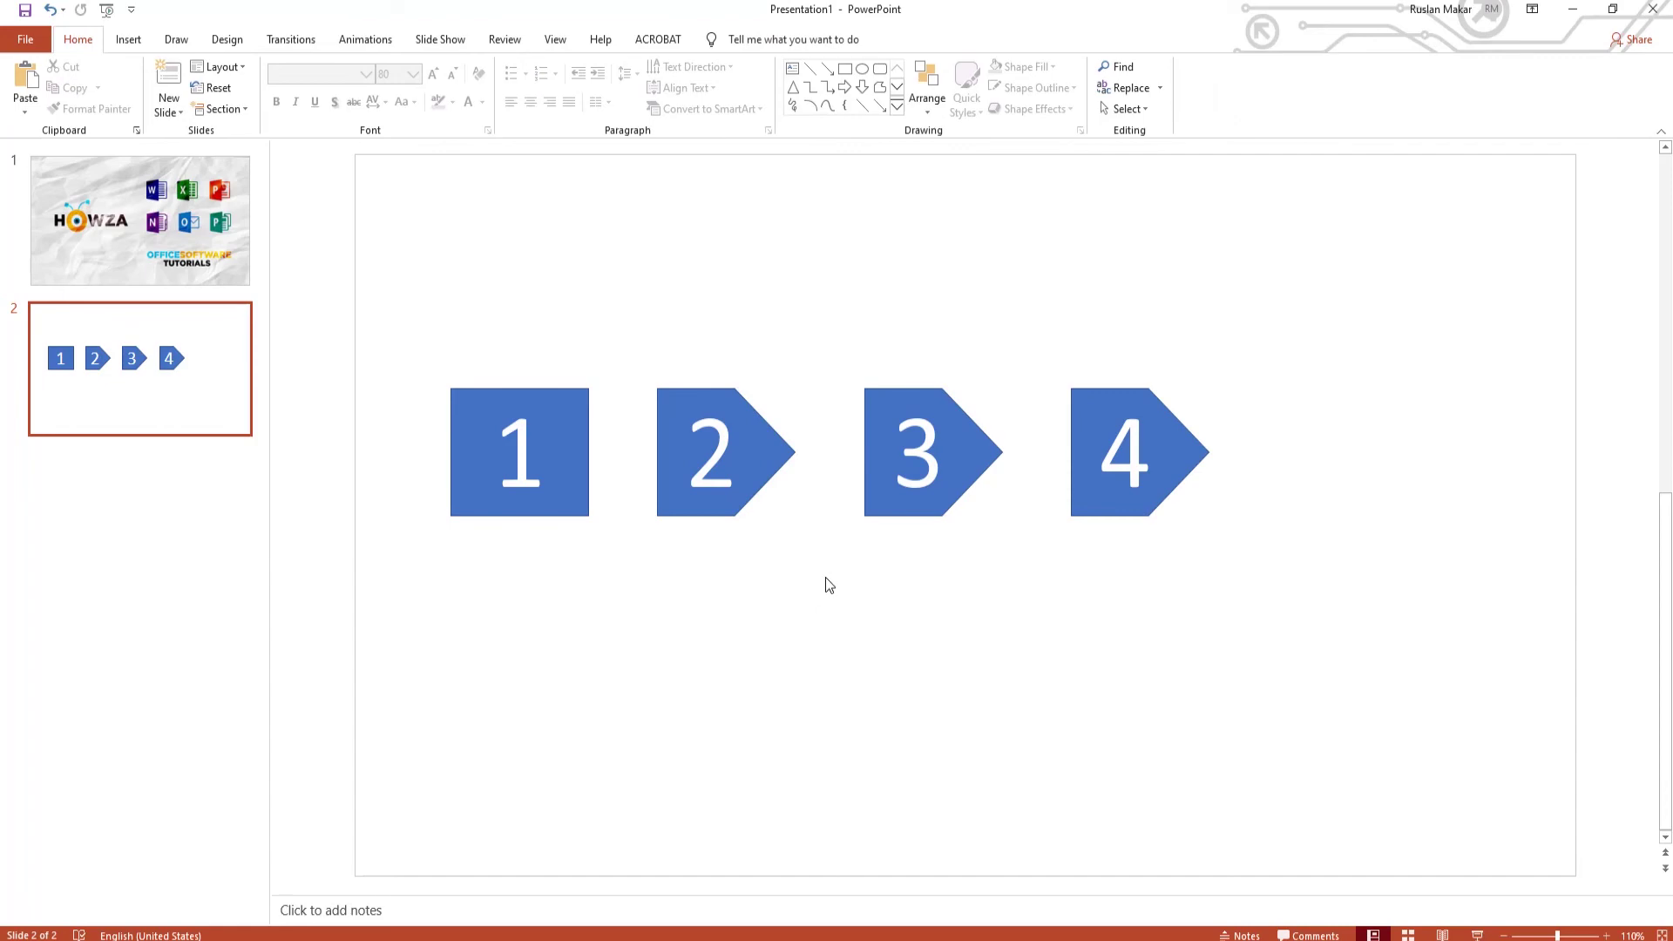